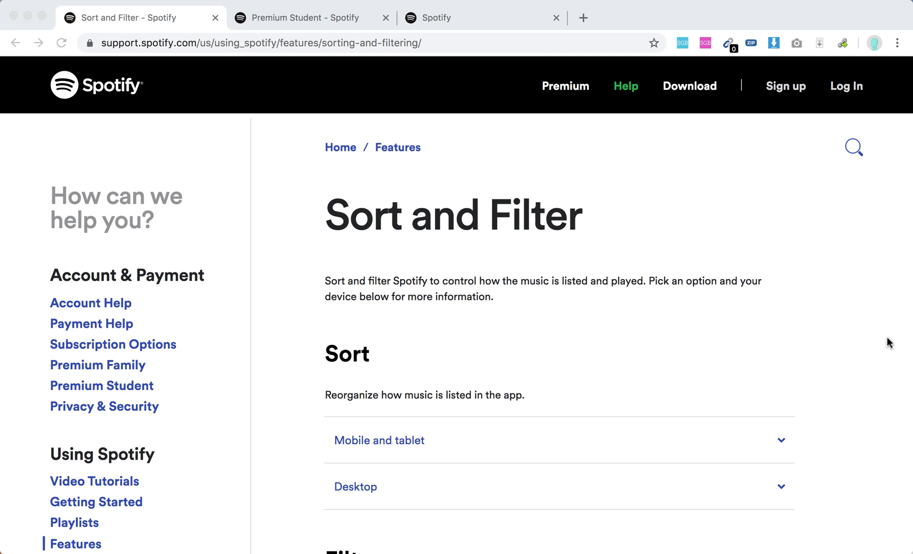
# Expand the Mobile and tablet instructions under the Sort heading of the Sort and Filter support article.
pyautogui.click(661, 329)
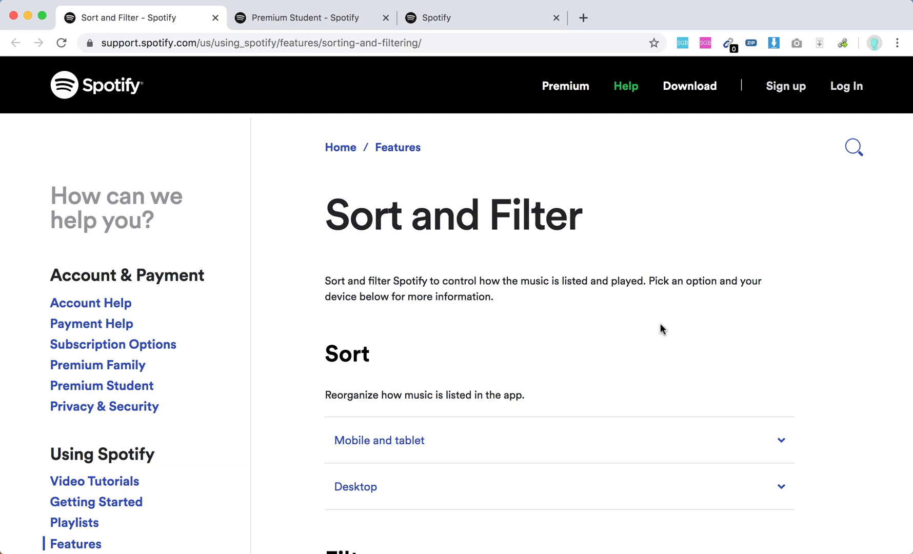
pyautogui.scroll(-3, 662, 328)
pyautogui.scroll(2, 661, 328)
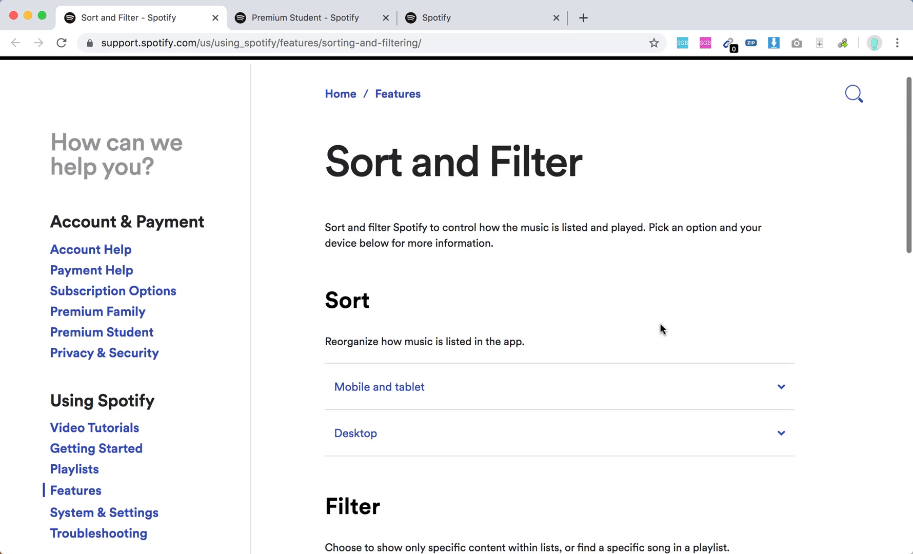
pyautogui.scroll(-2, 661, 329)
pyautogui.scroll(-1, 661, 328)
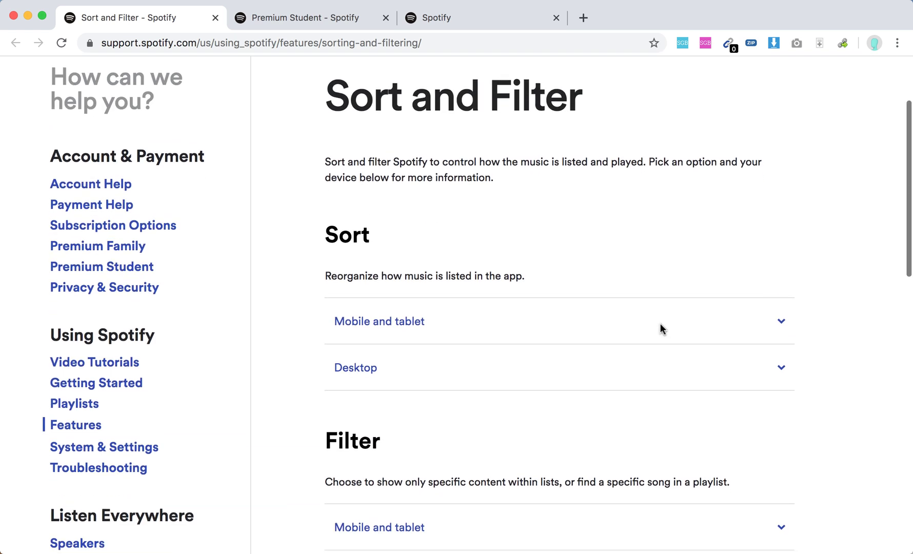
pyautogui.scroll(-1, 661, 328)
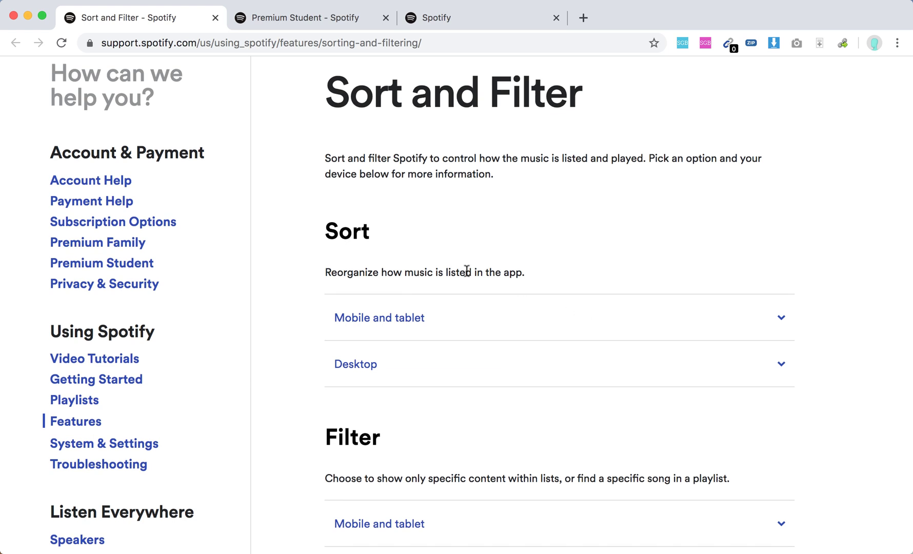
pyautogui.click(681, 322)
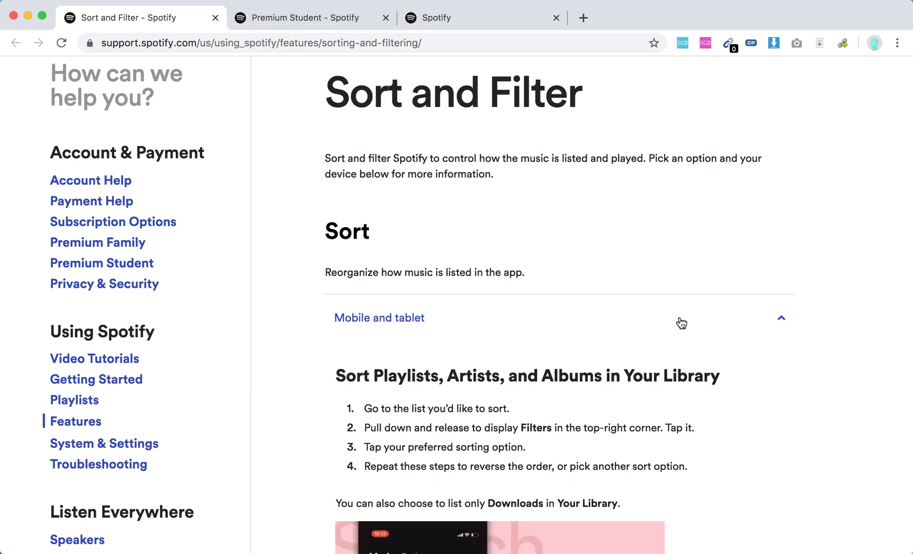
# Read the mobile steps for sorting Your Library and for sorting songs in playlists on iPhone/iPad and Android.
pyautogui.scroll(-5, 723, 425)
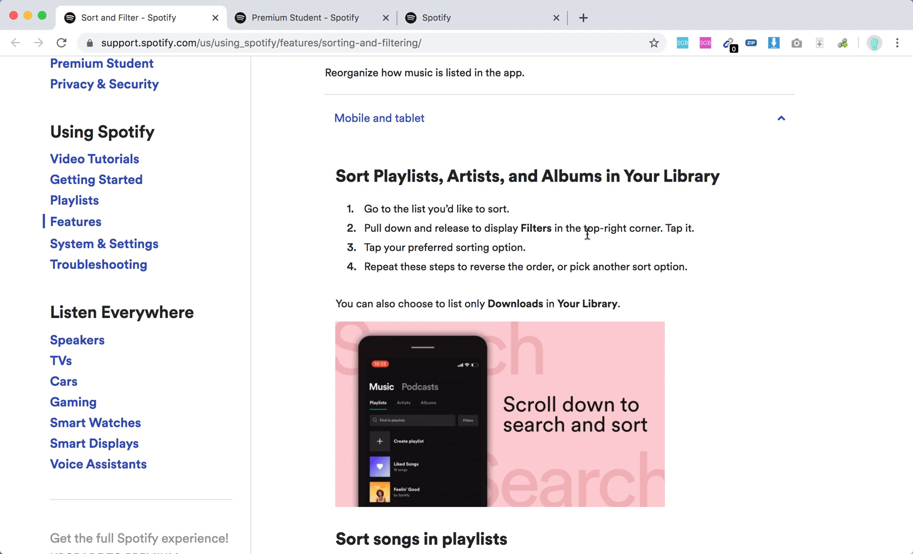
pyautogui.scroll(-2, 686, 306)
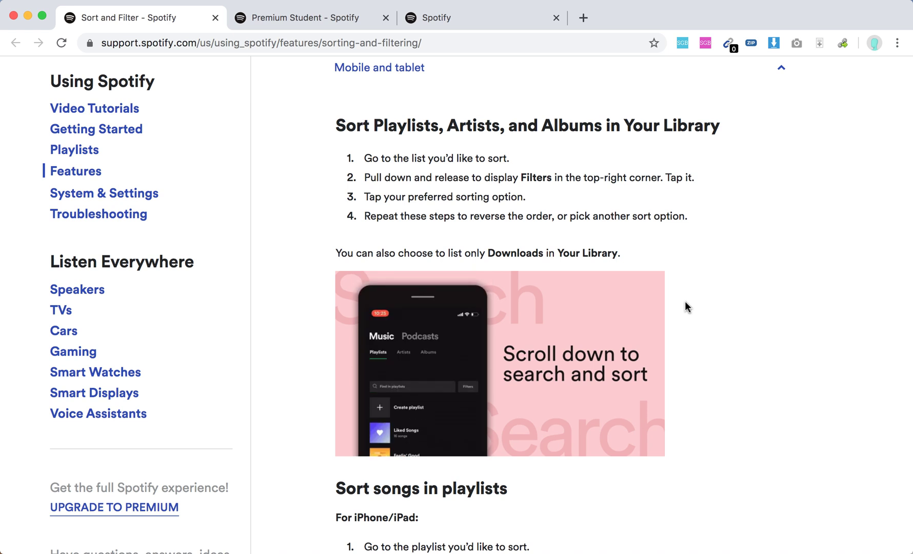
pyautogui.scroll(-2, 685, 307)
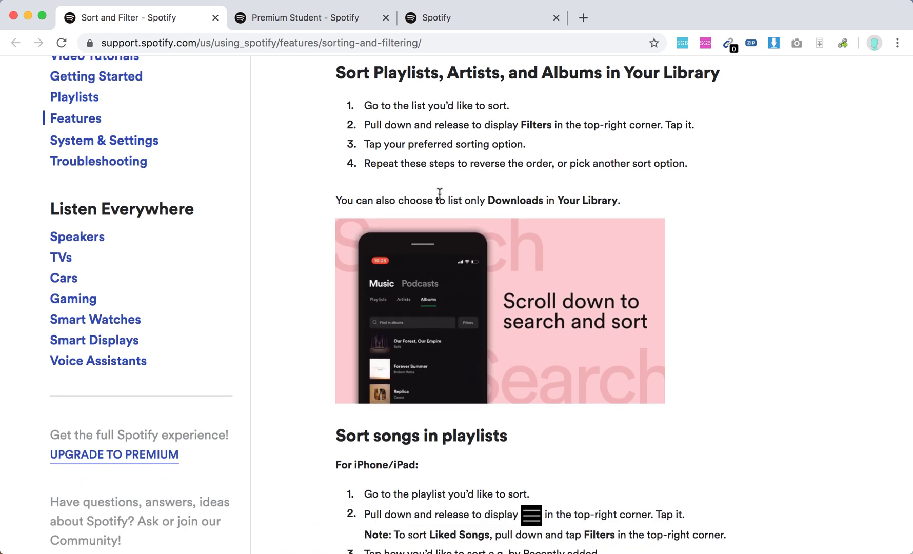
pyautogui.moveTo(436, 198); pyautogui.dragTo(556, 200)
pyautogui.scroll(-8, 559, 202)
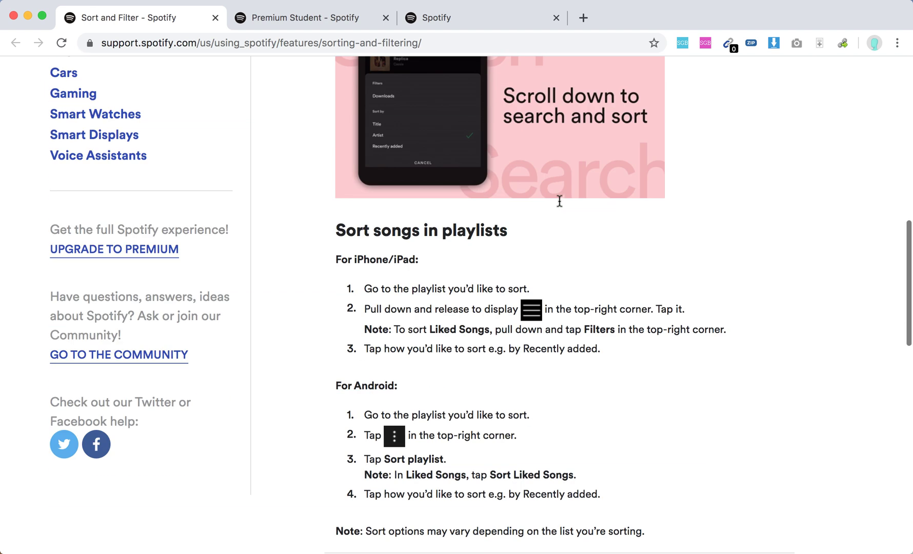
pyautogui.scroll(10, 559, 201)
pyautogui.scroll(-10, 560, 203)
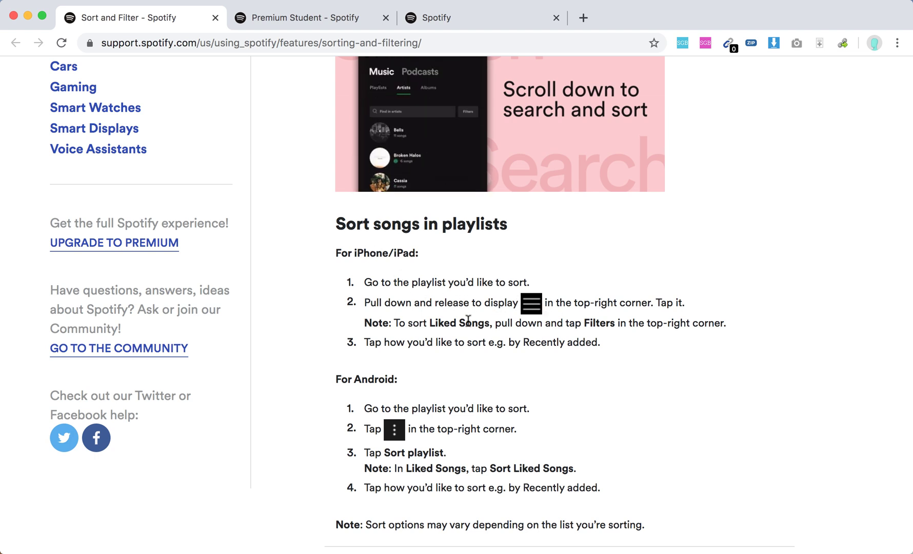
pyautogui.scroll(-3, 571, 339)
pyautogui.scroll(-2, 571, 339)
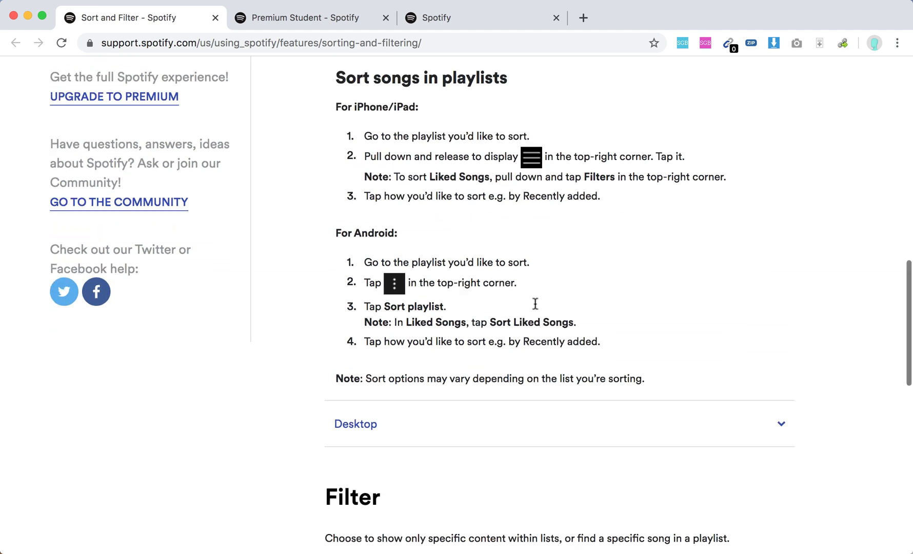
# Expand the Desktop section under Sort and read how to sort songs in playlists.
pyautogui.click(365, 432)
pyautogui.scroll(-5, 426, 399)
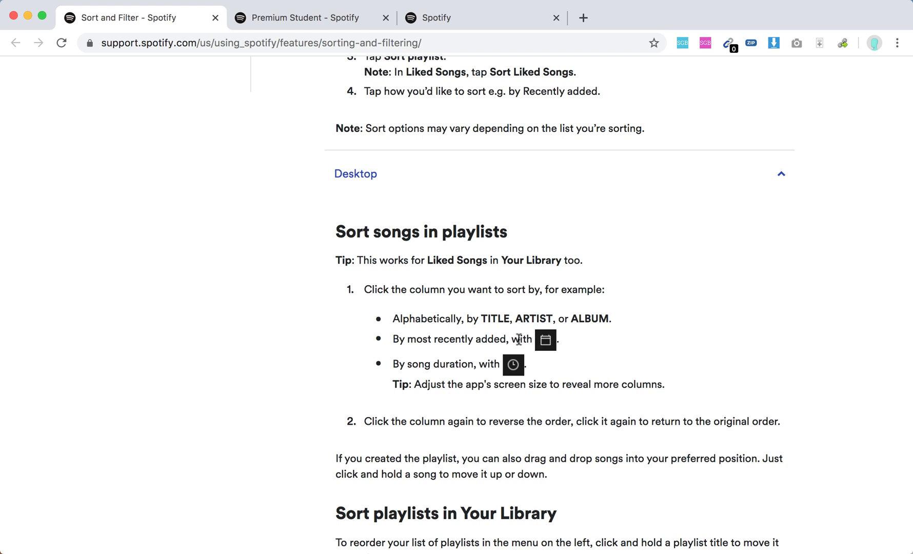
pyautogui.scroll(-3, 512, 354)
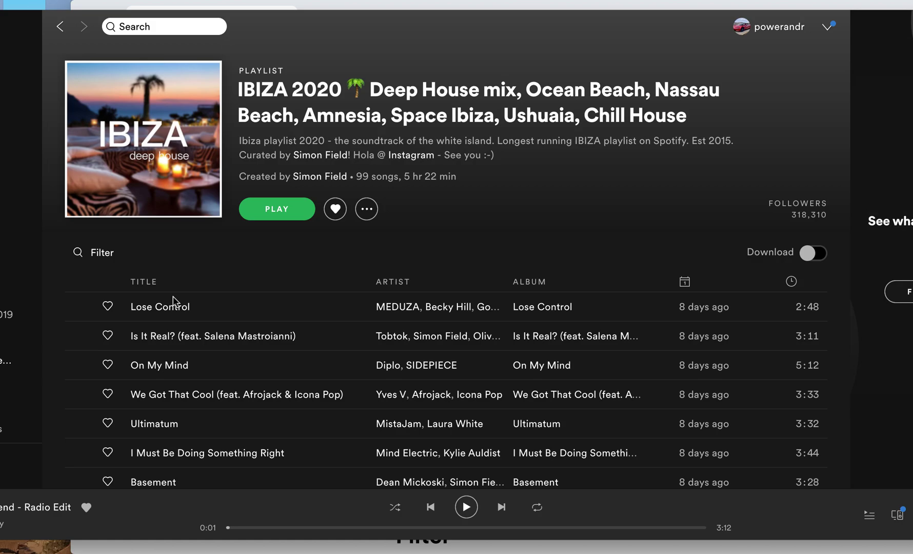
# In the Spotify desktop app, sort the IBIZA 2020 playlist by title, artist, album, date added and duration in turn, finishing with artist.
pyautogui.click(140, 285)
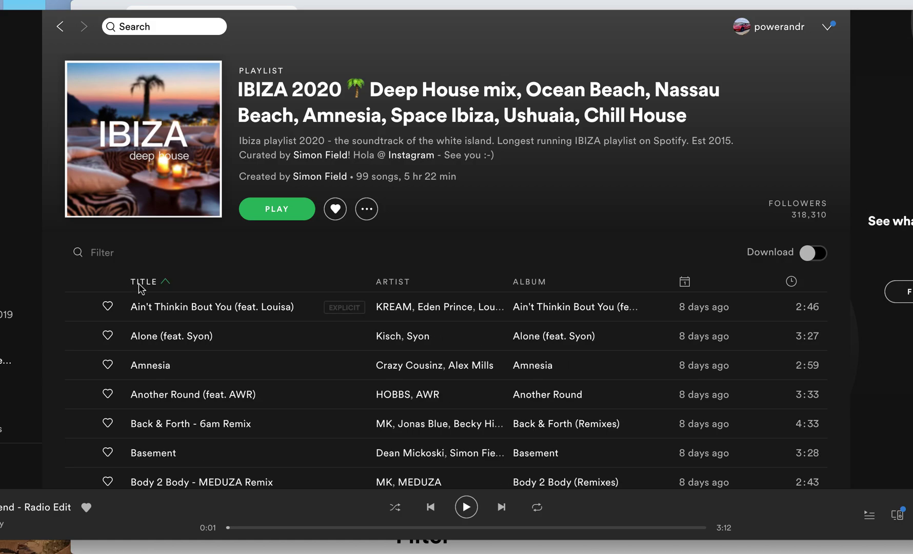
pyautogui.click(141, 286)
pyautogui.click(386, 285)
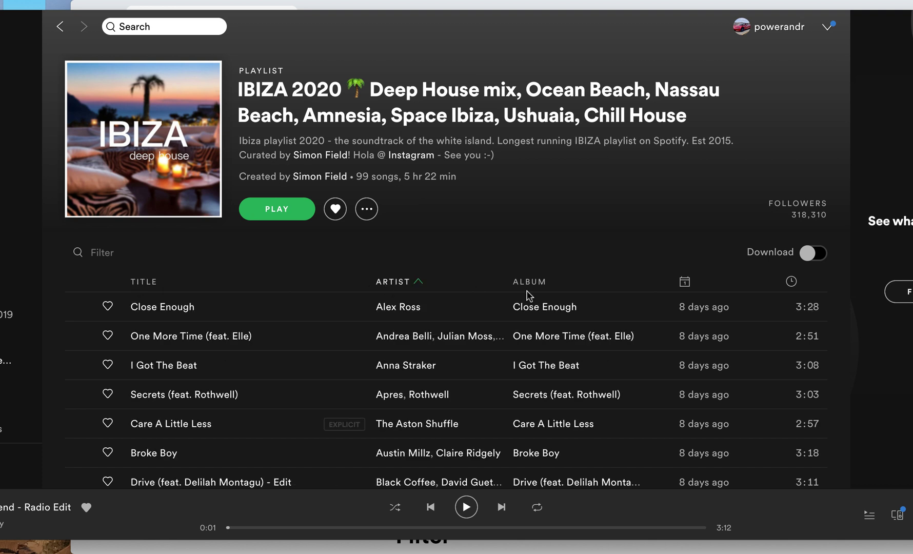
pyautogui.click(527, 284)
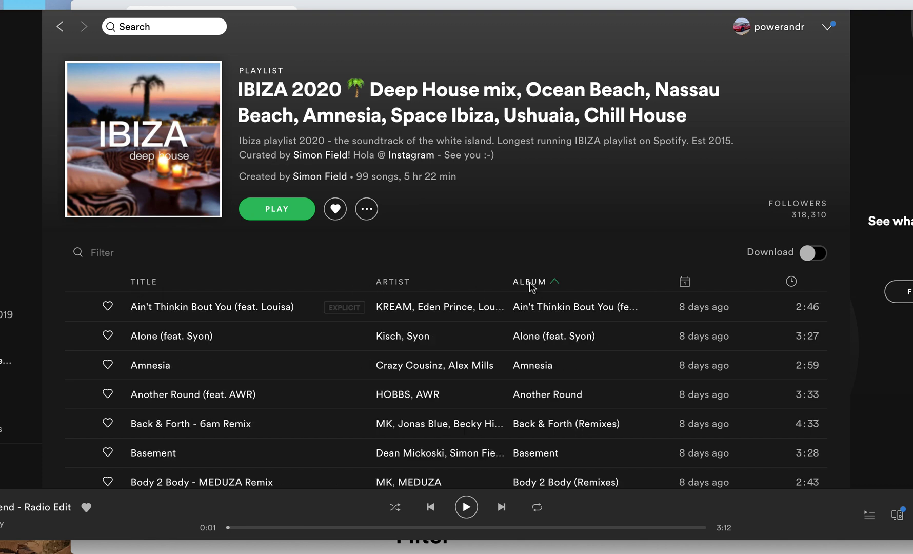
pyautogui.click(685, 283)
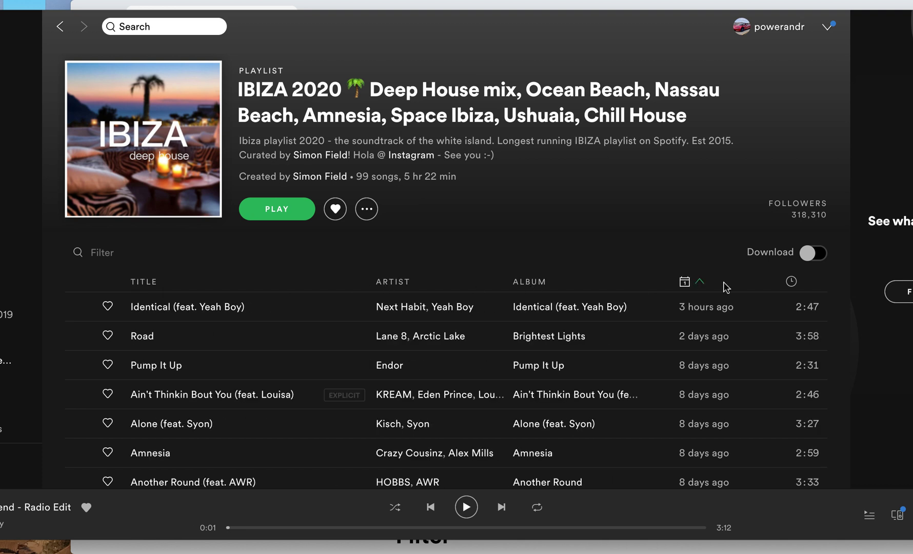
pyautogui.click(791, 283)
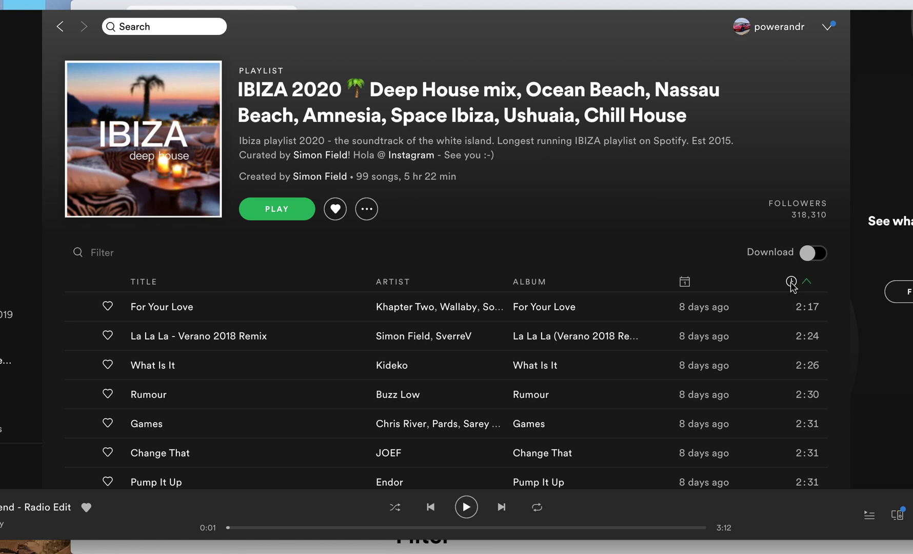
pyautogui.click(388, 285)
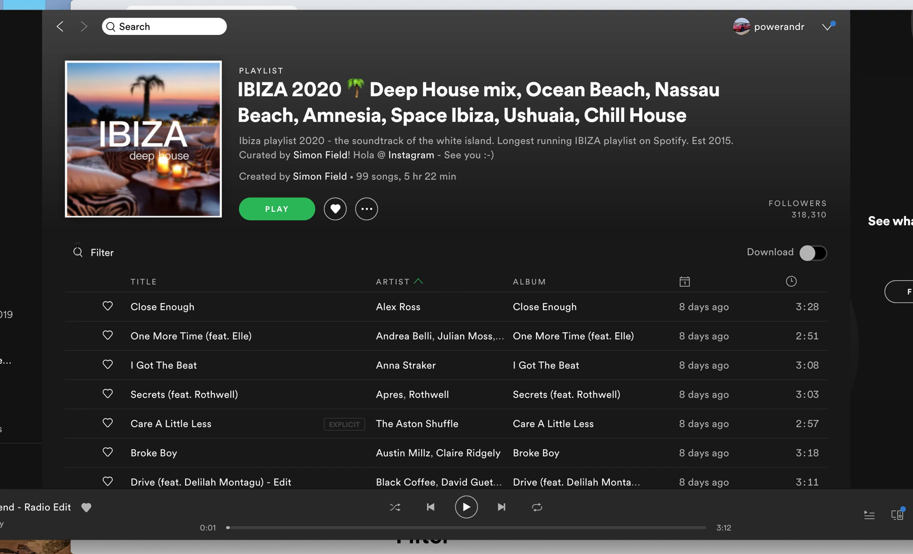
# Filter the playlist's tracks for "close", and clear the filter text again.
pyautogui.click(98, 252)
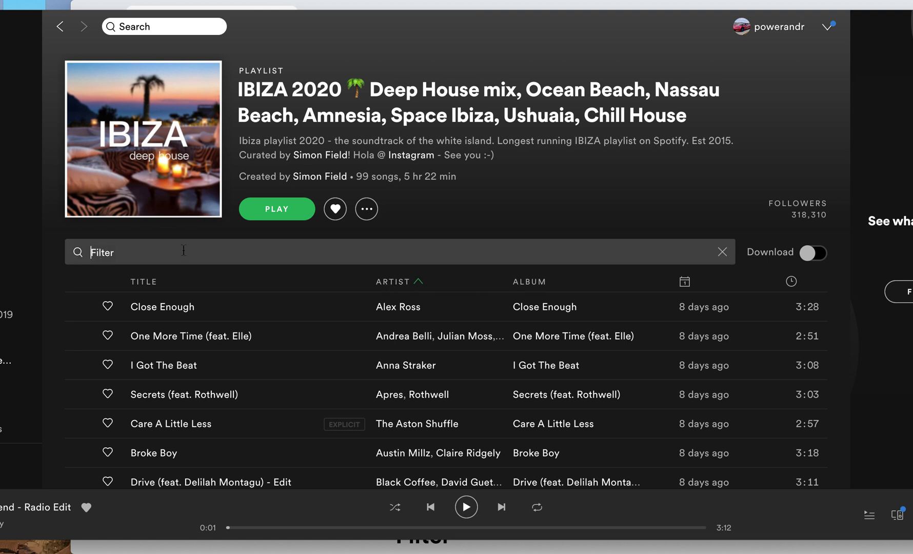
pyautogui.write('close')
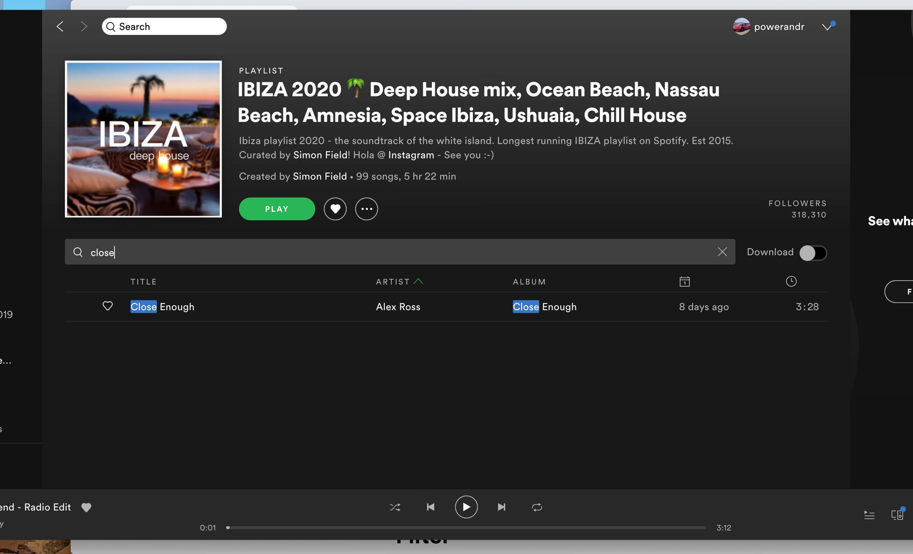
pyautogui.press('BackSpace')
pyautogui.press('BackSpace')
pyautogui.press('BackSpace')
pyautogui.press('BackSpace')
pyautogui.press('BackSpace')
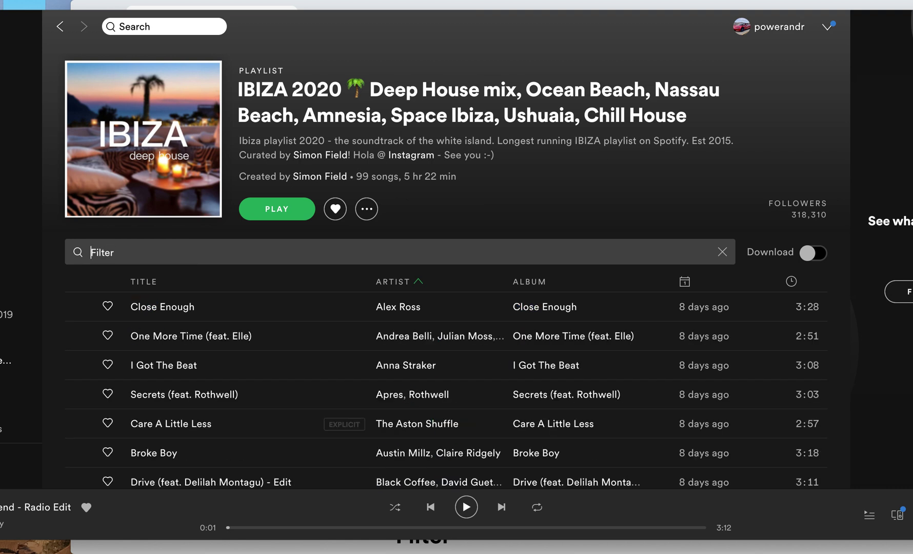
# Filter the playlist's tracks for "alex", and empty the filter again.
pyautogui.write('alex')
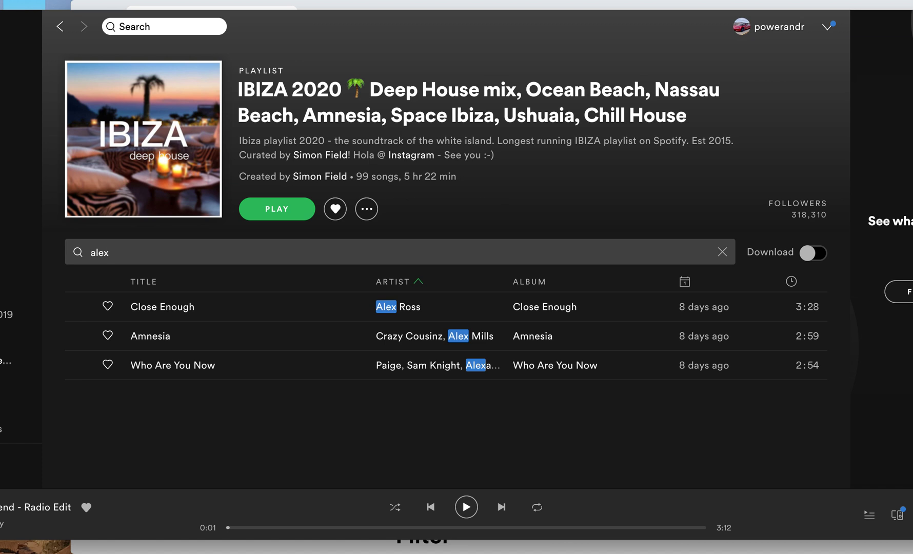
pyautogui.press('BackSpace')
pyautogui.press('BackSpace')
pyautogui.press('BackSpace')
pyautogui.press('BackSpace')
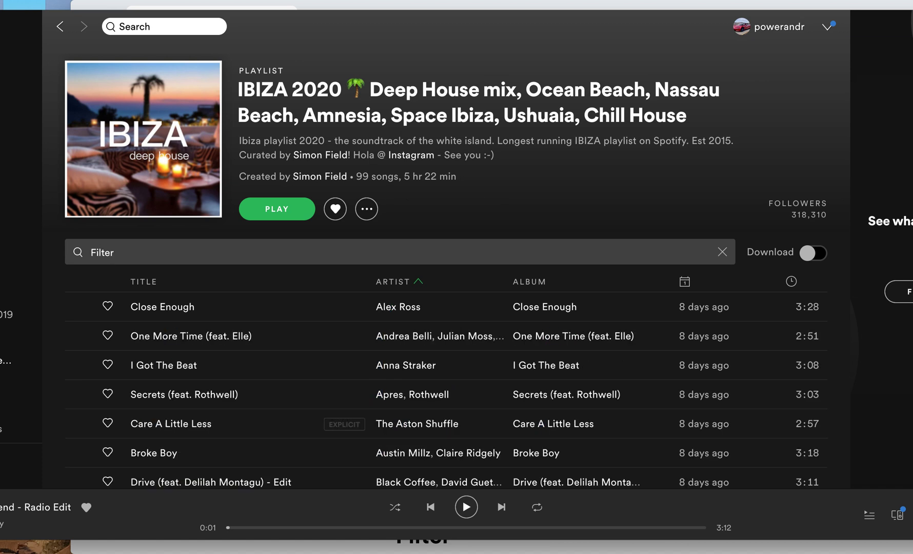
# Switch back to the browser and read the mobile Filter instructions for finding playlists, albums and artists in Your Library.
pyautogui.press('super+Tab')
pyautogui.scroll(-3, 620, 328)
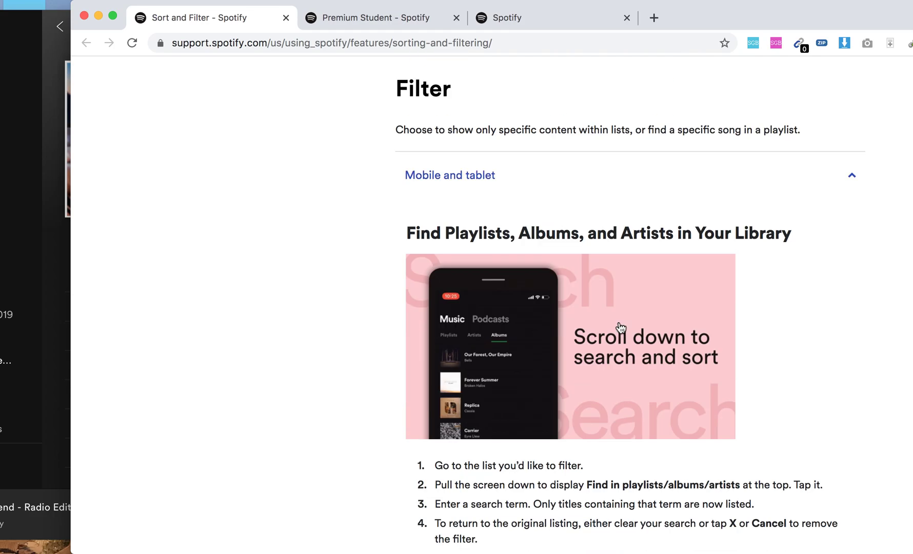
pyautogui.scroll(-2, 621, 328)
pyautogui.scroll(1, 618, 321)
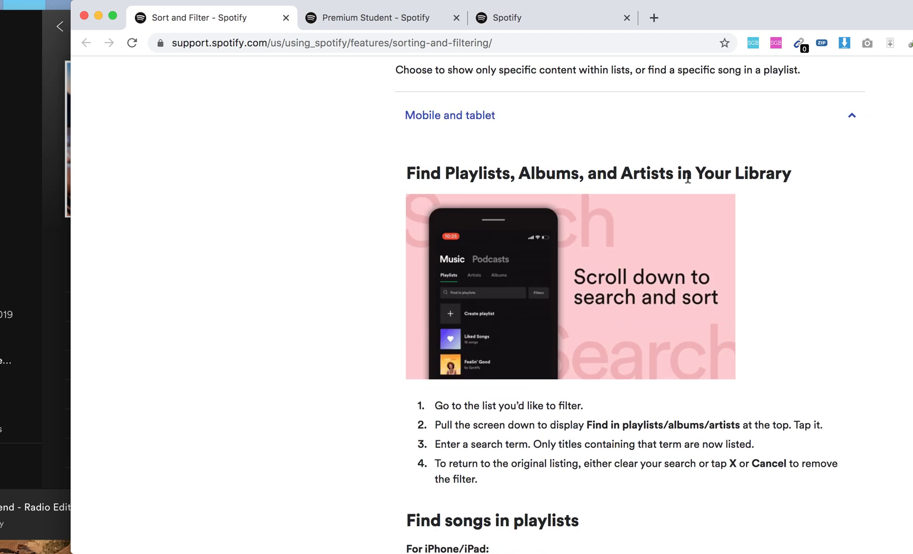
pyautogui.scroll(1, 788, 217)
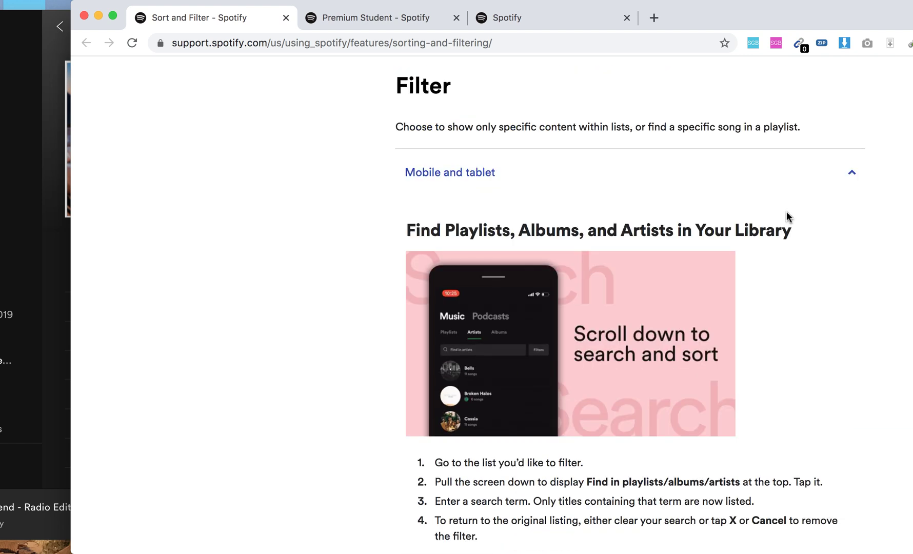
pyautogui.scroll(-2, 788, 217)
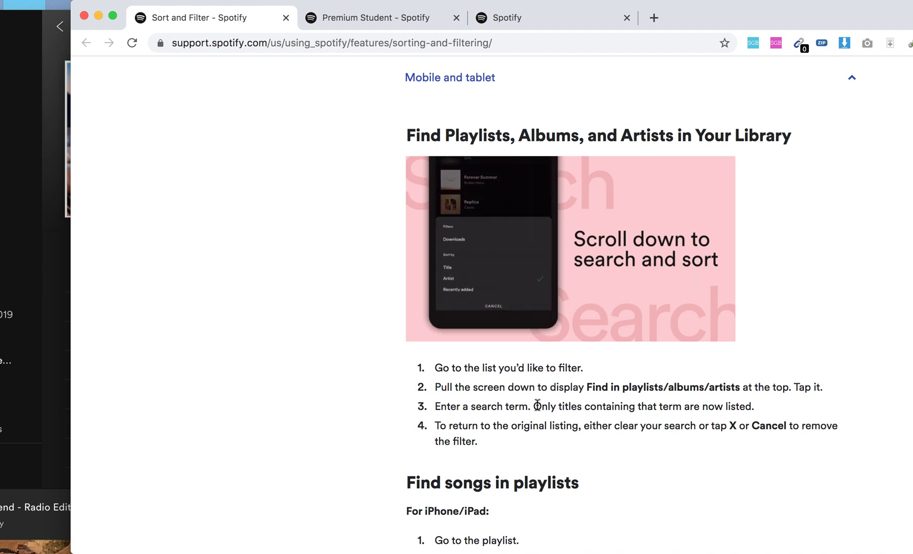
pyautogui.moveTo(534, 406); pyautogui.dragTo(729, 406)
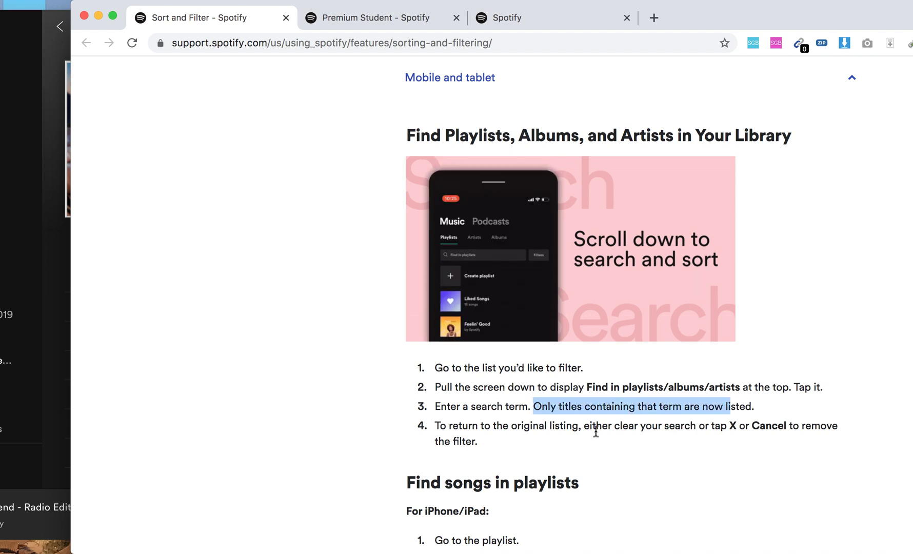
pyautogui.moveTo(538, 425); pyautogui.dragTo(704, 425)
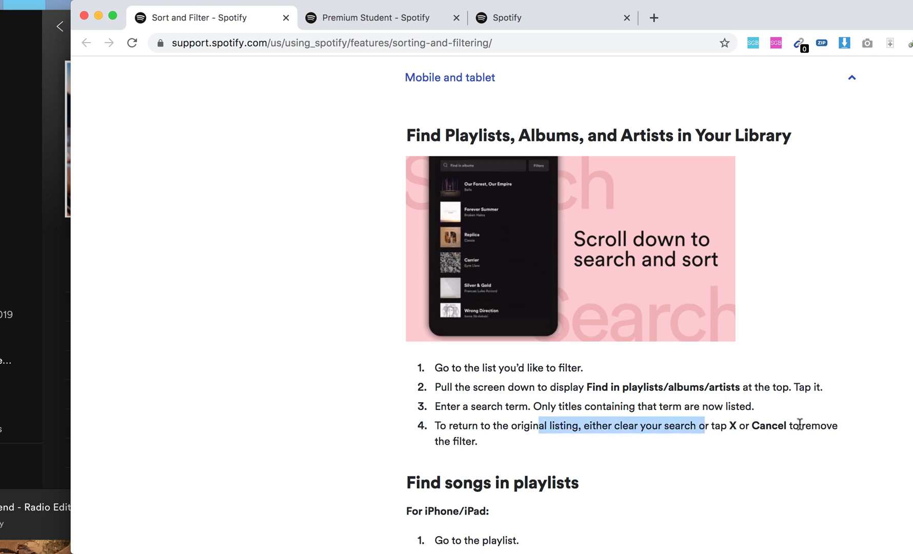
# Read how to find songs in playlists with Filter on iPhone/iPad and Android.
pyautogui.scroll(-3, 694, 428)
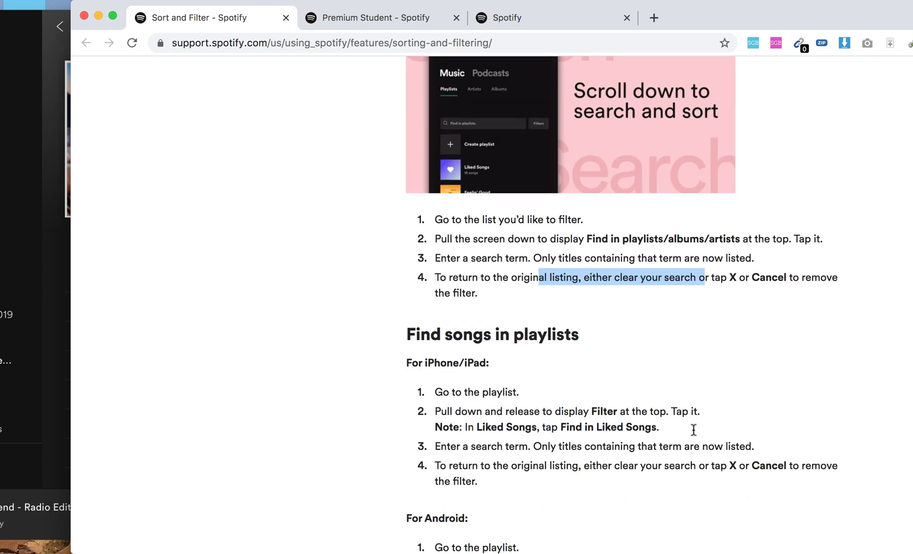
pyautogui.scroll(-1, 693, 429)
pyautogui.scroll(-5, 692, 428)
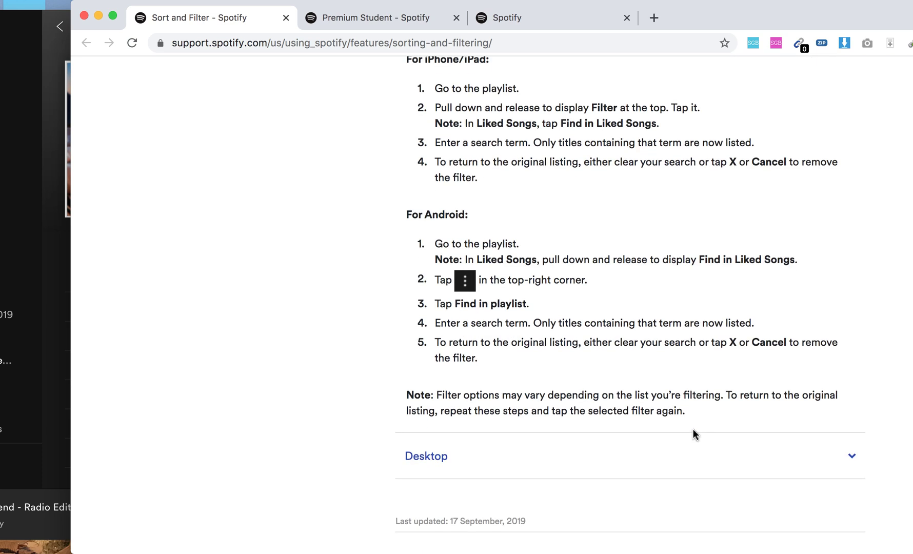
pyautogui.scroll(2, 692, 428)
pyautogui.scroll(-1, 693, 430)
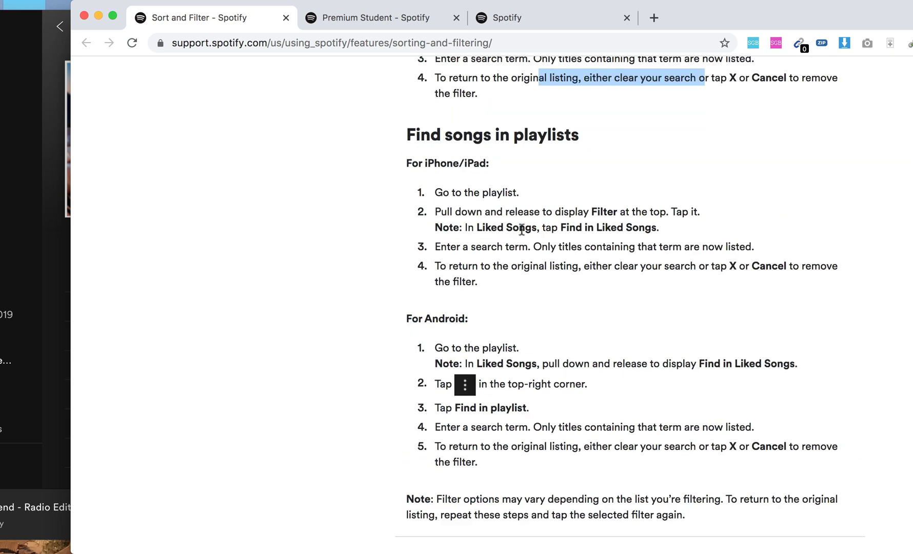
pyautogui.scroll(8, 510, 224)
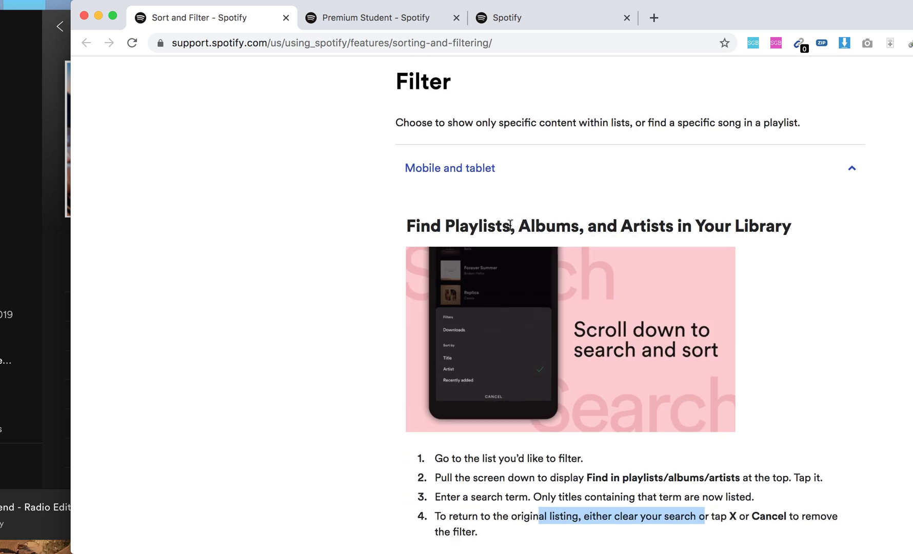
pyautogui.scroll(-9, 510, 224)
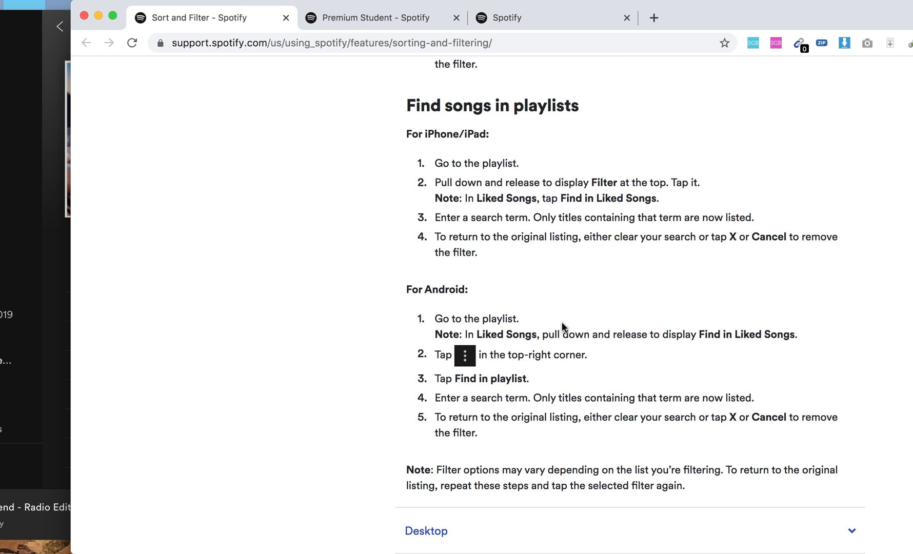
# Expand the Desktop section under Filter and read how to filter track listings in the desktop app.
pyautogui.scroll(-2, 561, 323)
pyautogui.click(465, 429)
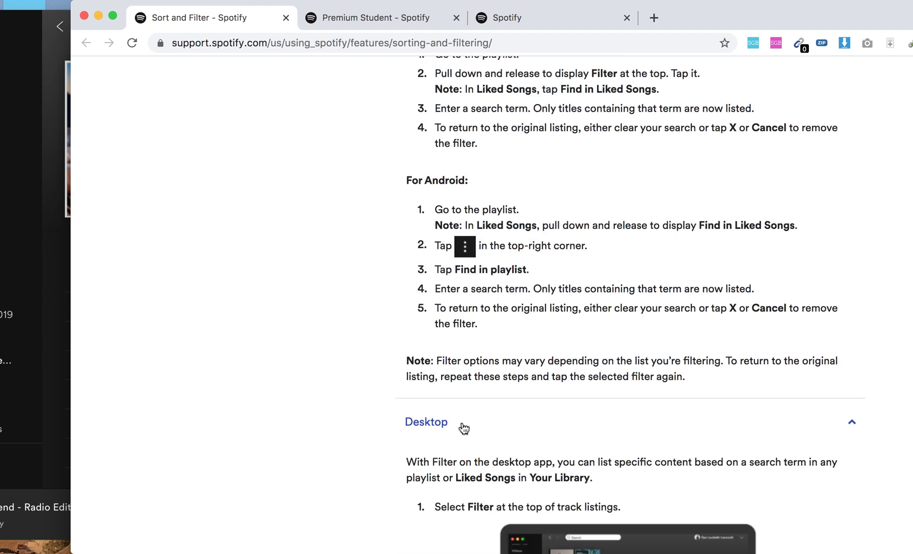
pyautogui.scroll(-4, 602, 392)
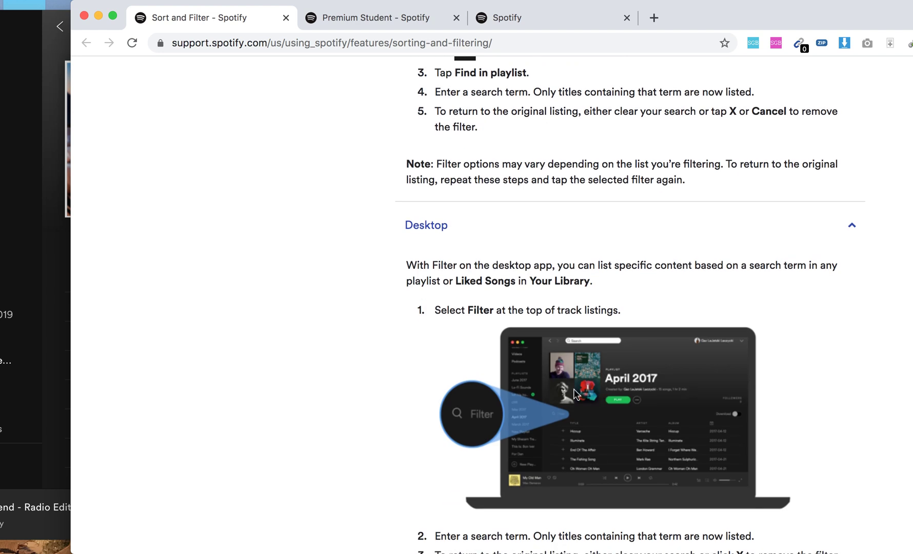
pyautogui.scroll(-1, 574, 390)
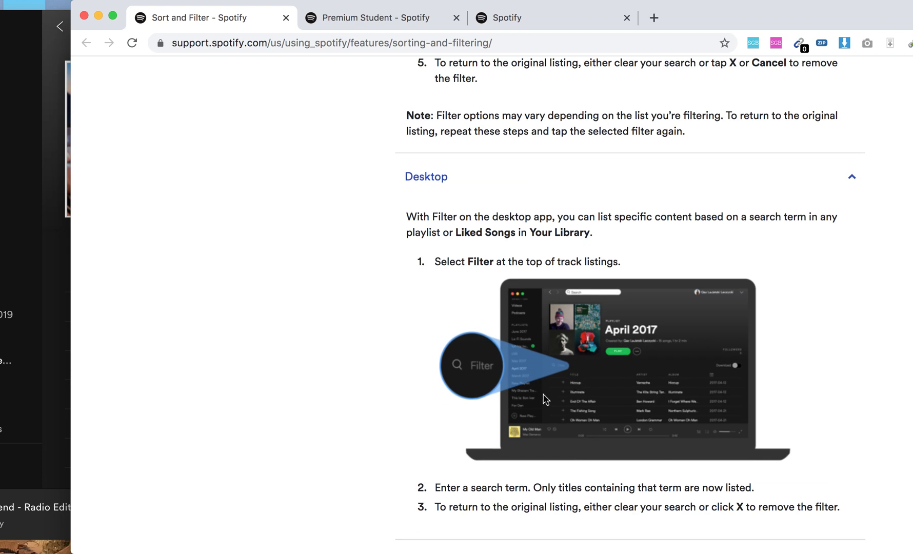
pyautogui.scroll(-1, 579, 365)
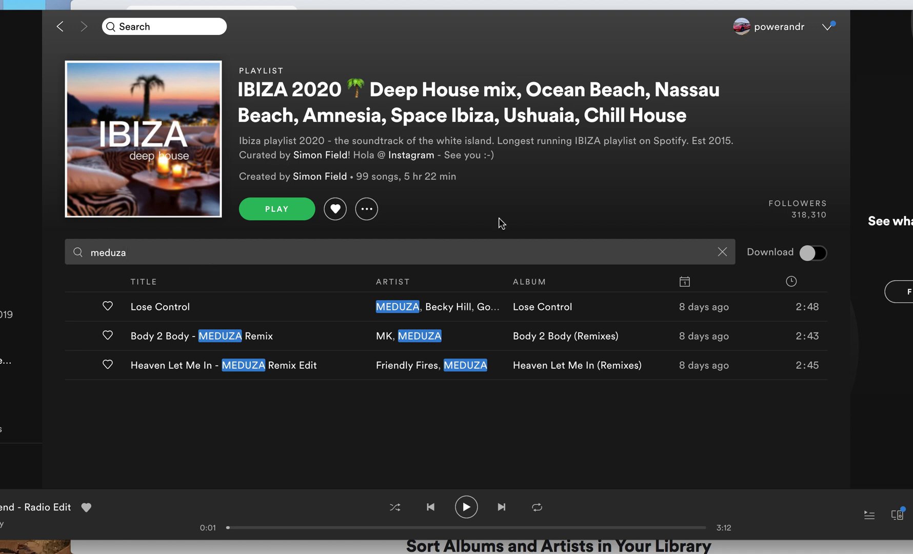
# Clear the "meduza" filter from the IBIZA 2020 playlist in the Spotify desktop app.
pyautogui.click(722, 252)
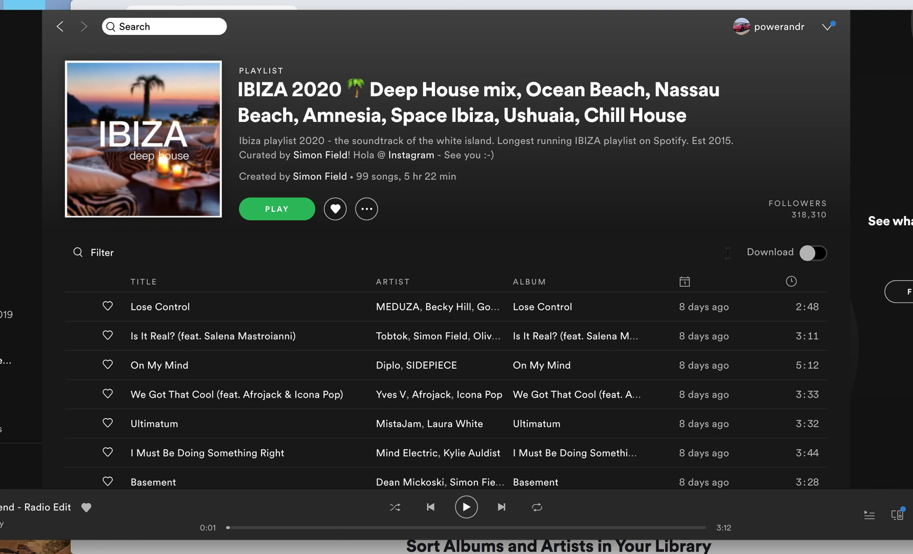